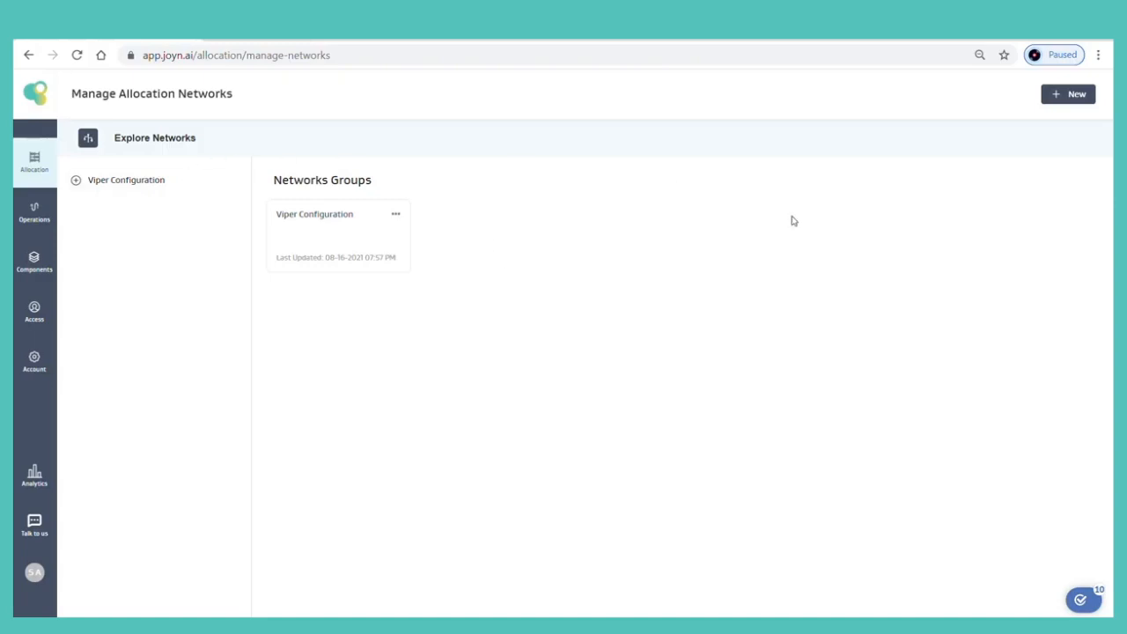
- Create a new allocation config named "oil config-welltest" with the description "oil allocations with well test"
{"action": "left_click", "coordinate": [39, 161]}
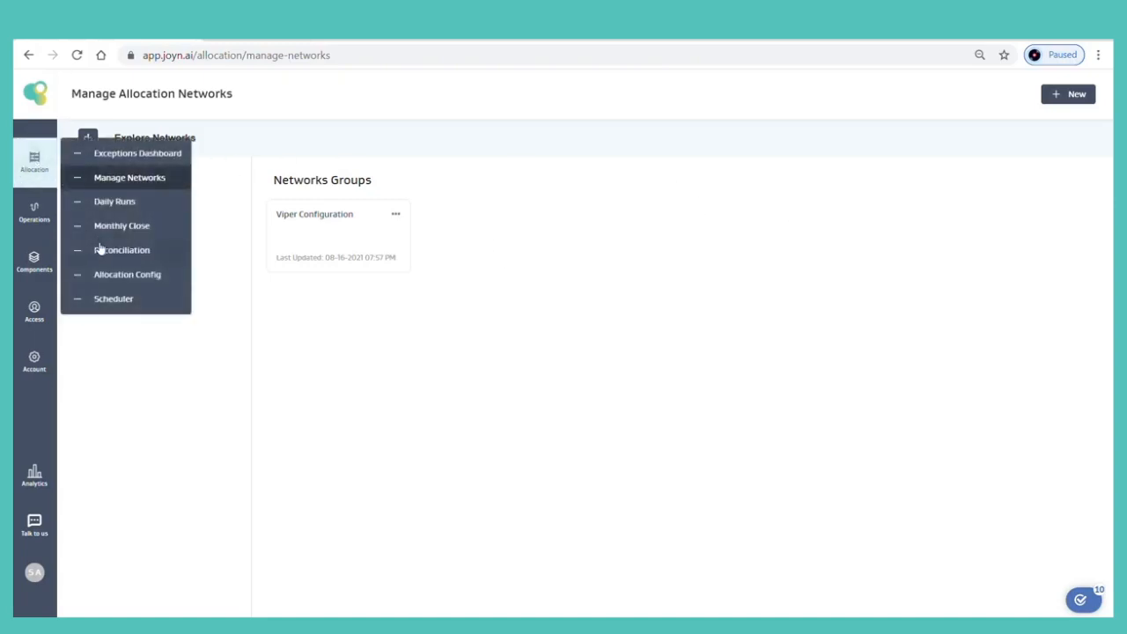
{"action": "left_click", "coordinate": [123, 275]}
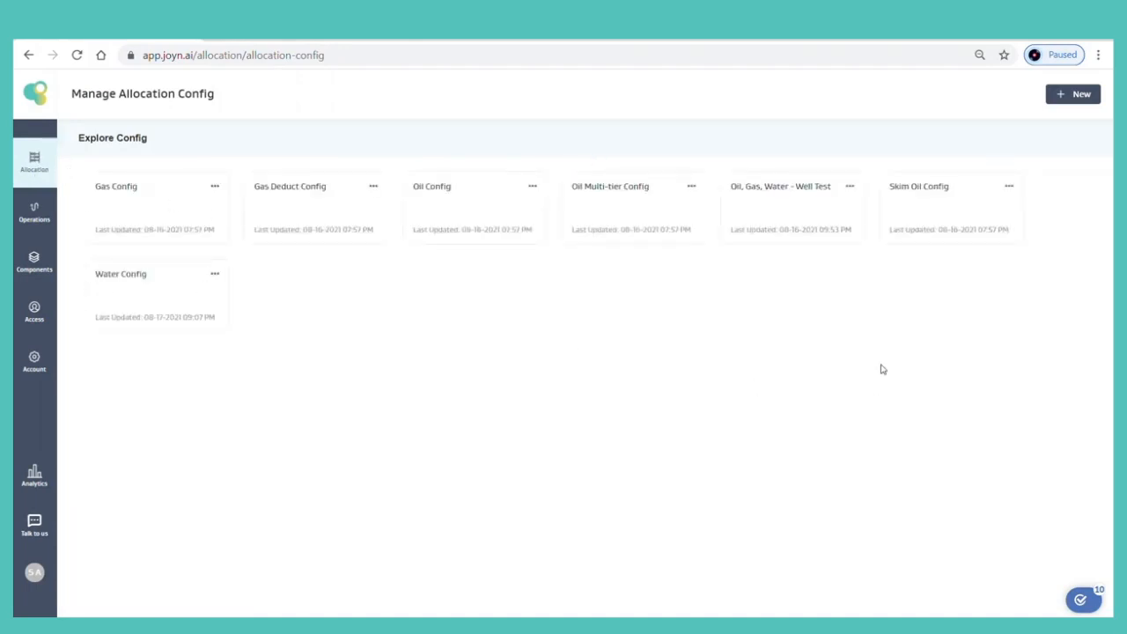
{"action": "left_click", "coordinate": [1077, 94]}
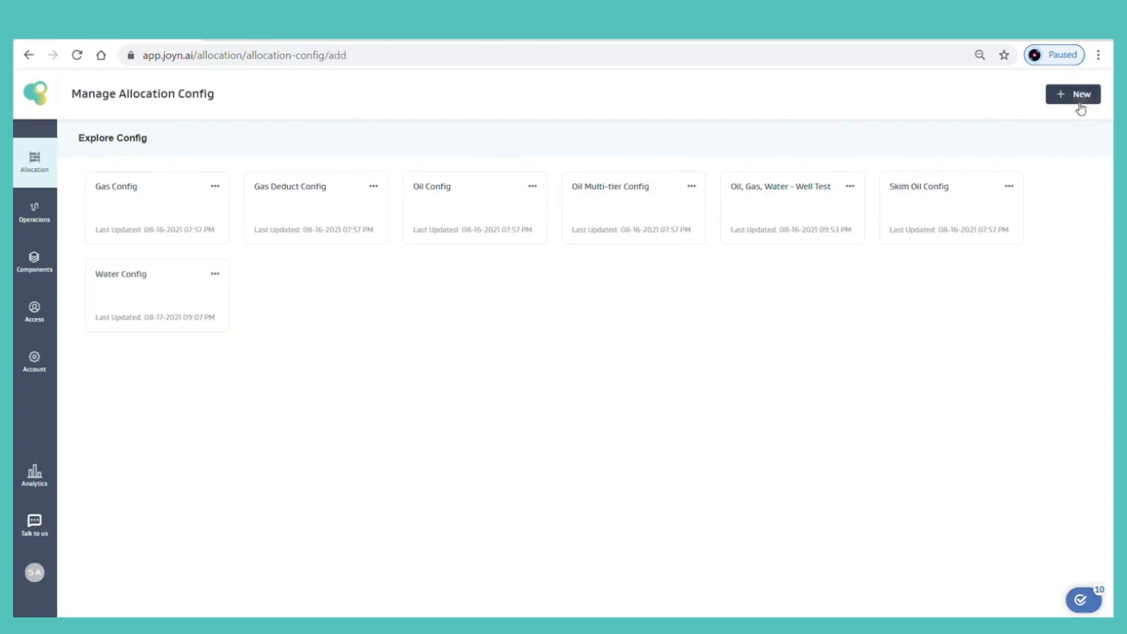
{"action": "left_click", "coordinate": [180, 200]}
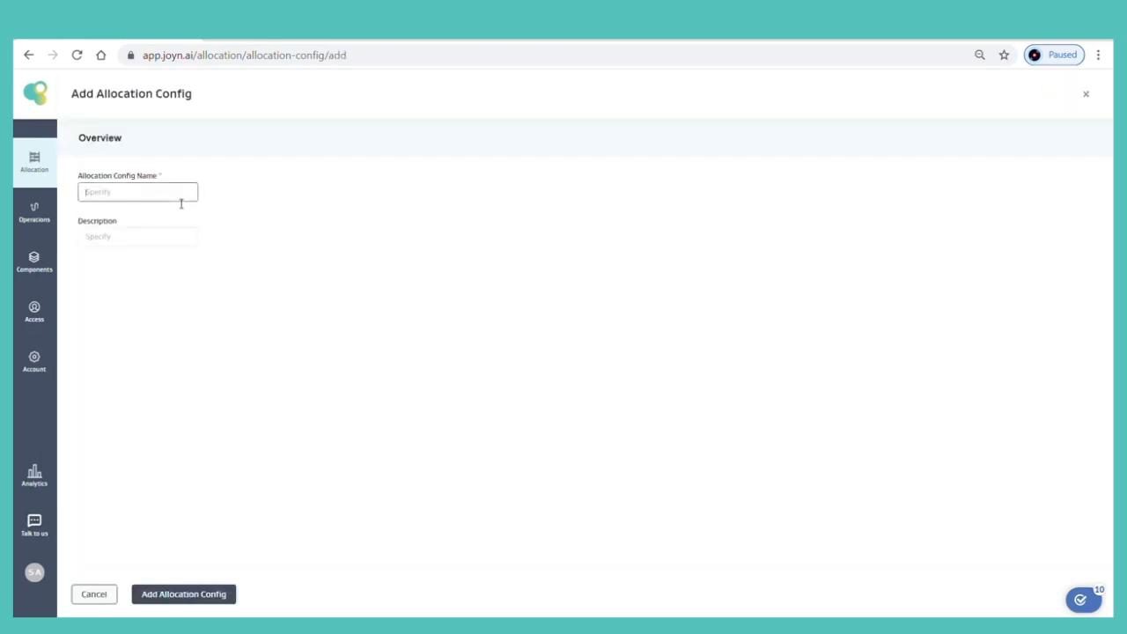
{"action": "type", "text": "ol"}
{"action": "left_click", "coordinate": [138, 241]}
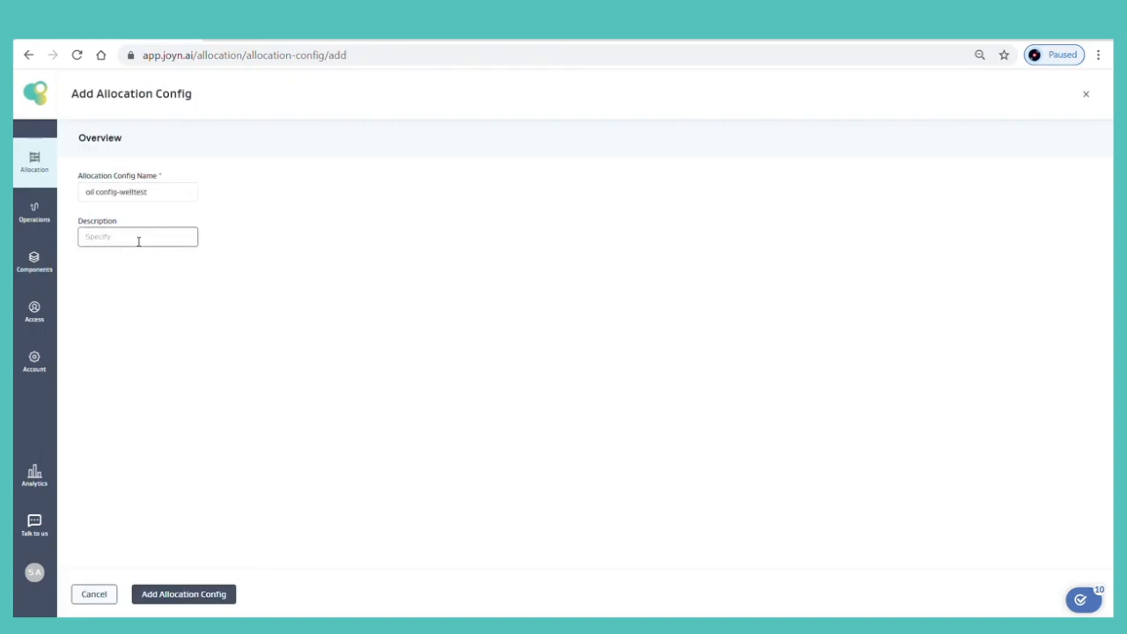
{"action": "type", "text": "oil allocations with well test"}
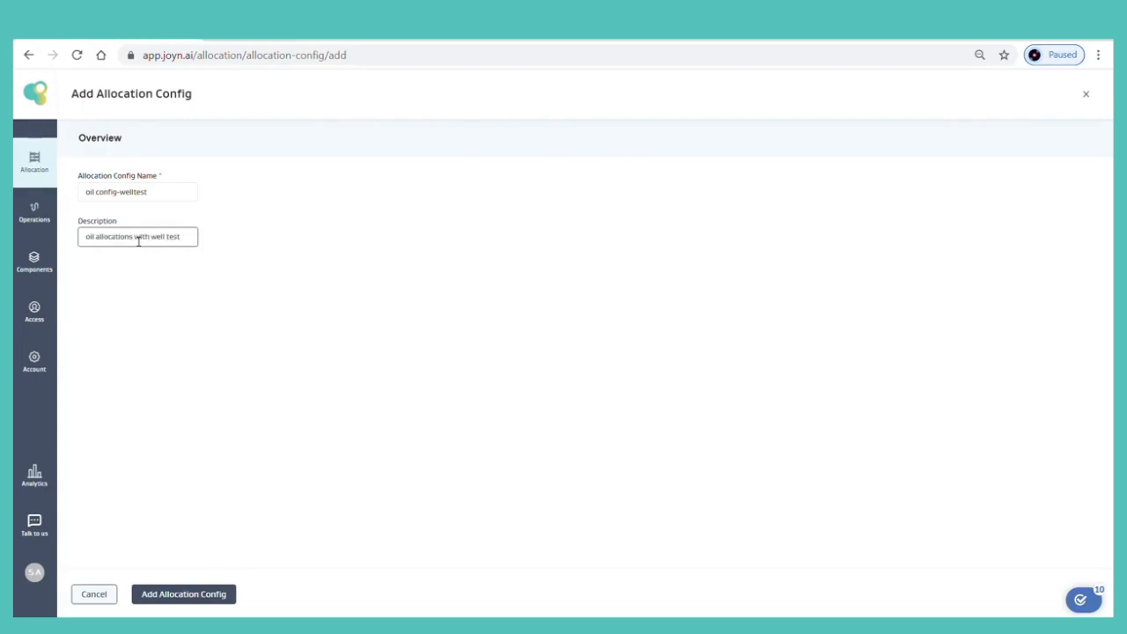
{"action": "left_click", "coordinate": [158, 596]}
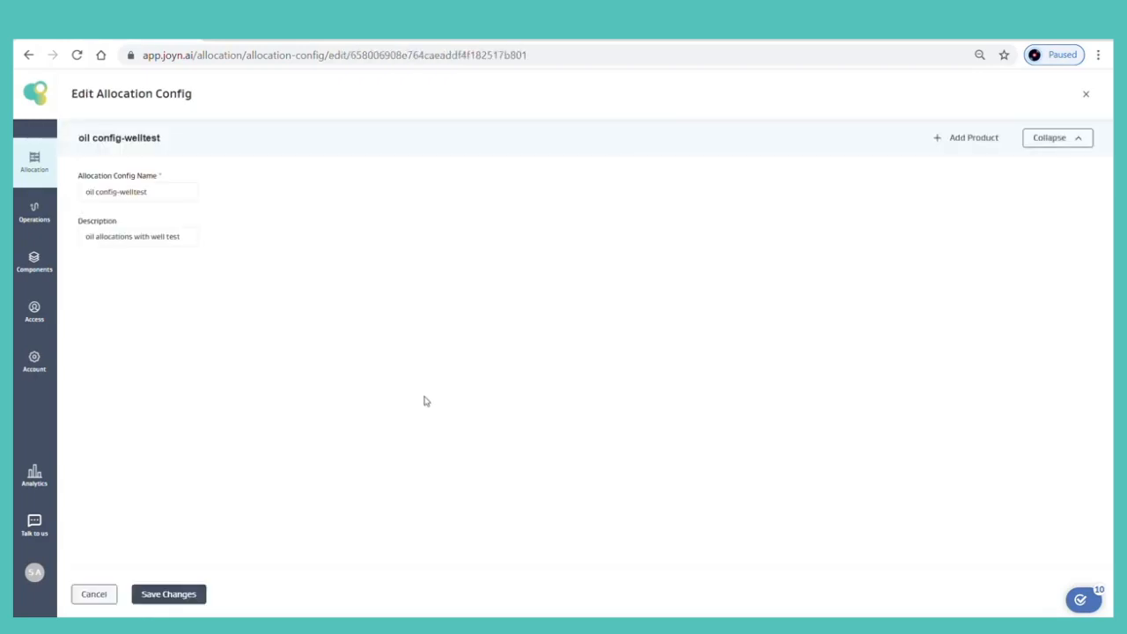
- Add a product to the config, choosing Oil as the product and Well Test as the allocation method
{"action": "left_click", "coordinate": [952, 139]}
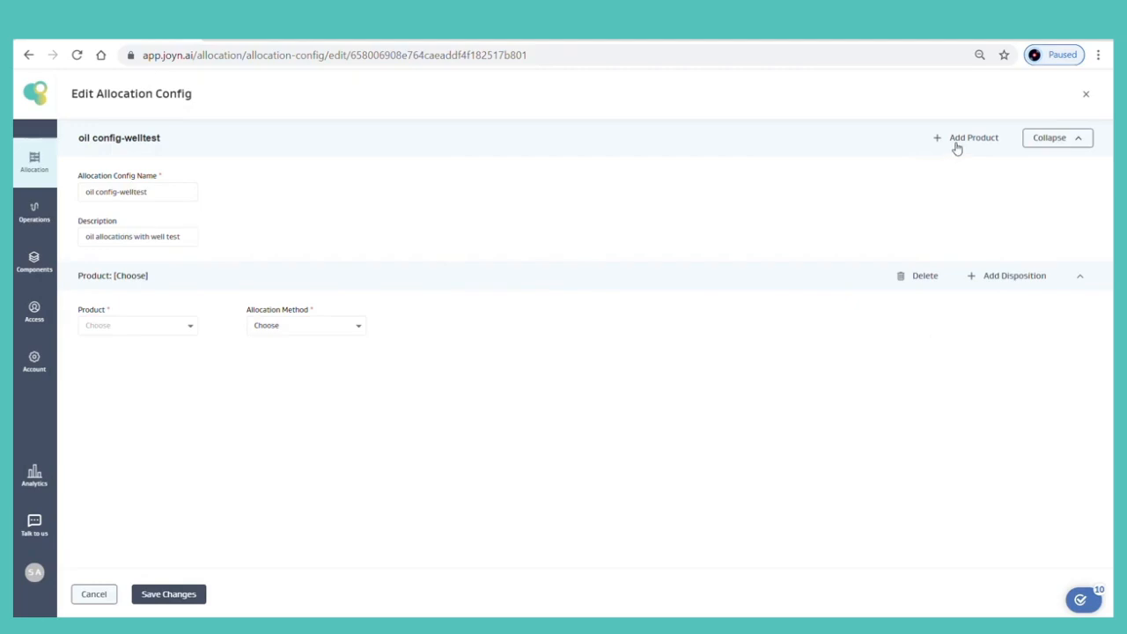
{"action": "left_click", "coordinate": [190, 327]}
{"action": "left_click", "coordinate": [145, 371]}
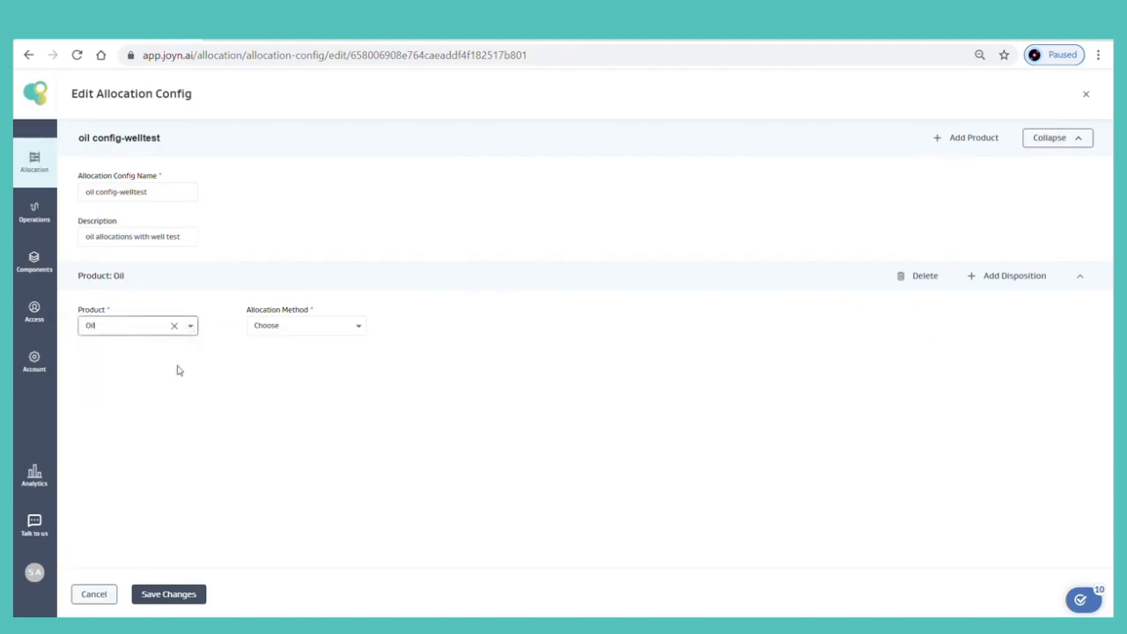
{"action": "left_click", "coordinate": [293, 331]}
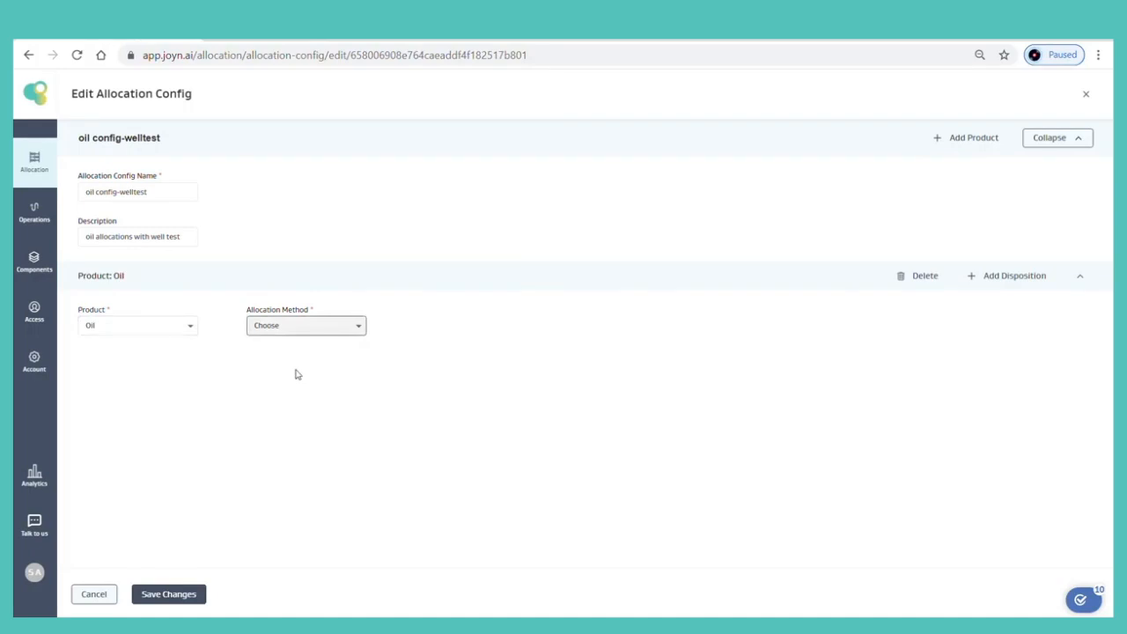
{"action": "left_click", "coordinate": [297, 374]}
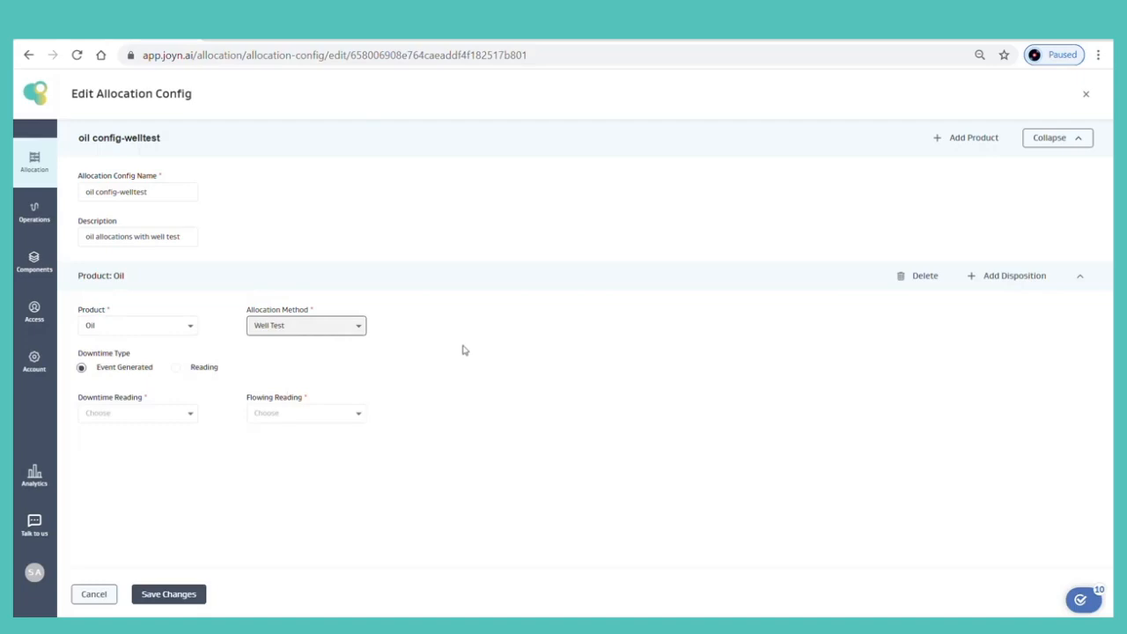
{"action": "left_click", "coordinate": [530, 348]}
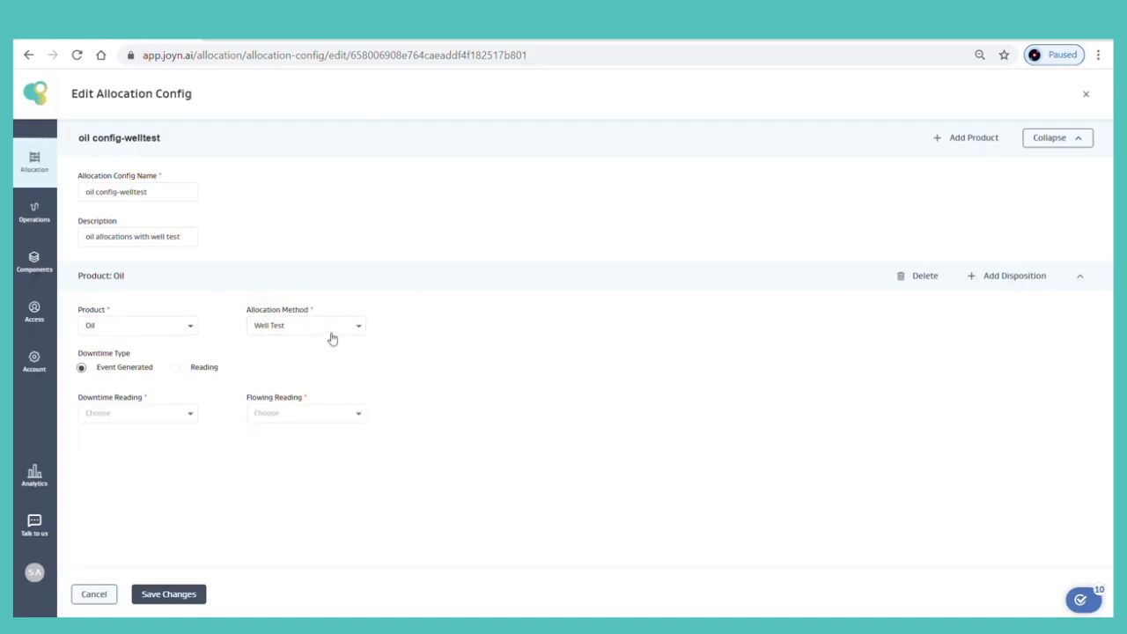
- Set the Oil product's downtime type to Reading, using the CommonWellReading reading and its Downtime attribute
{"action": "left_click", "coordinate": [183, 370]}
{"action": "left_click", "coordinate": [197, 422]}
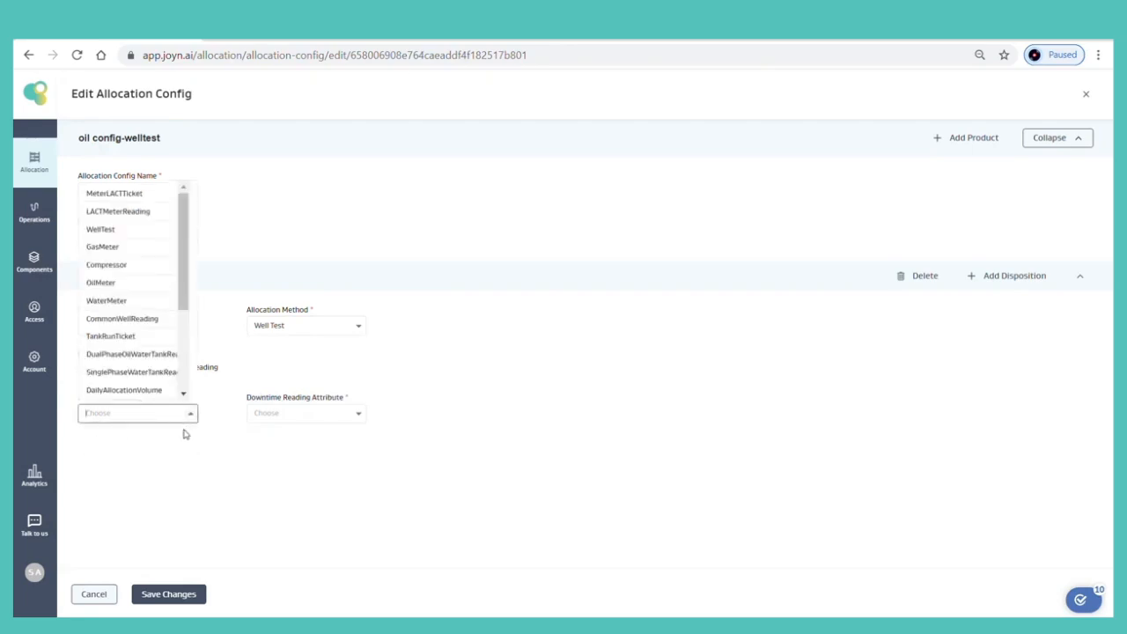
{"action": "left_click", "coordinate": [126, 320]}
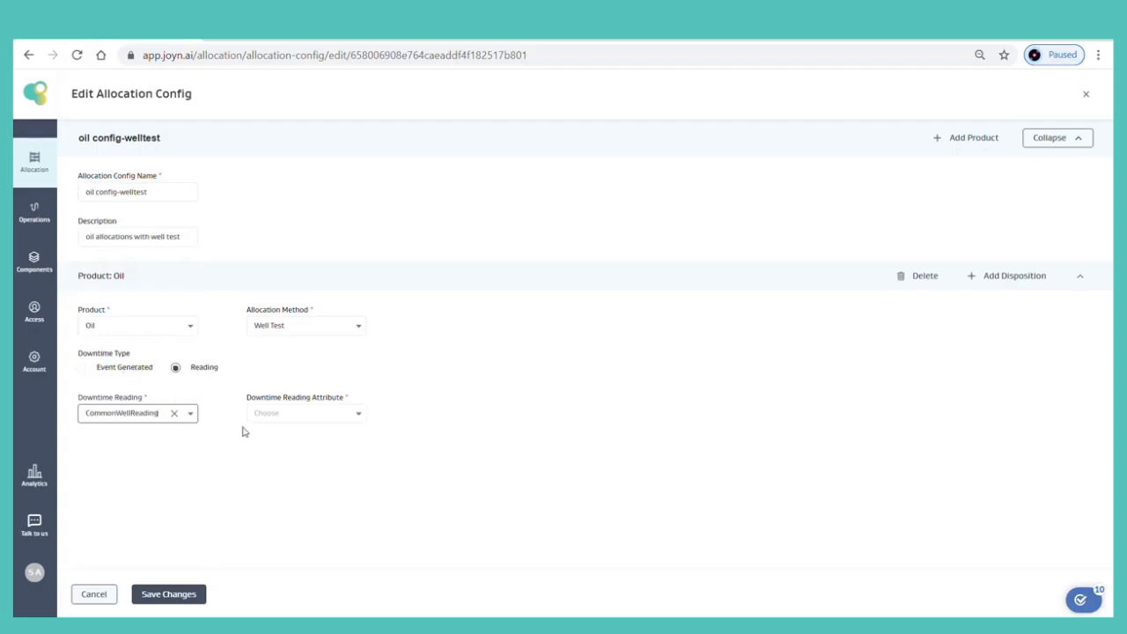
{"action": "left_click", "coordinate": [361, 419]}
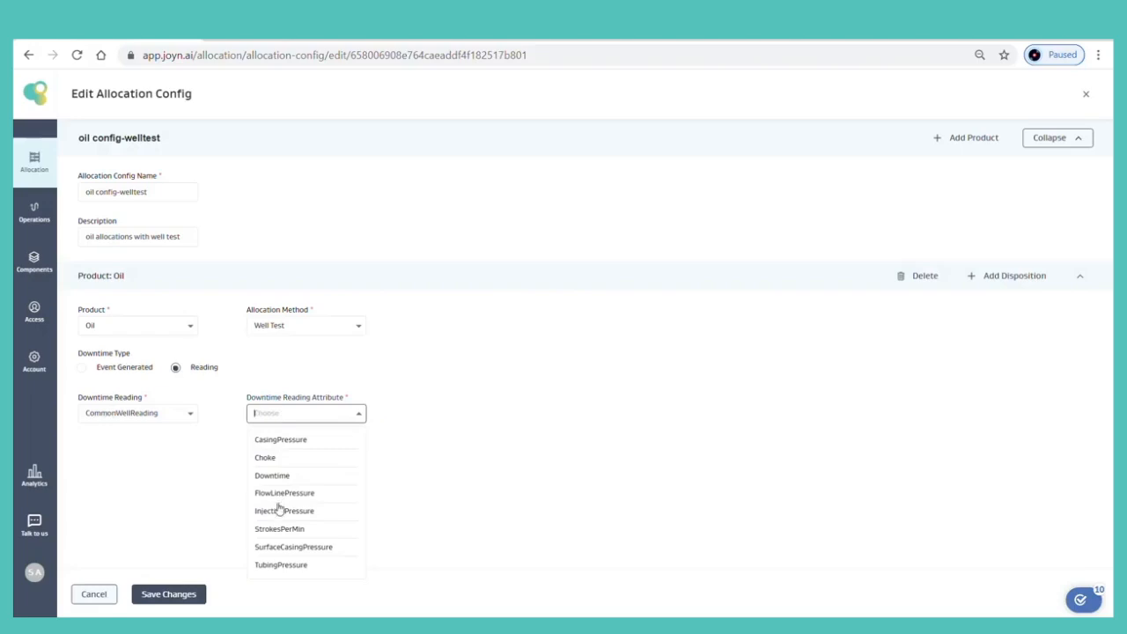
{"action": "left_click", "coordinate": [291, 479]}
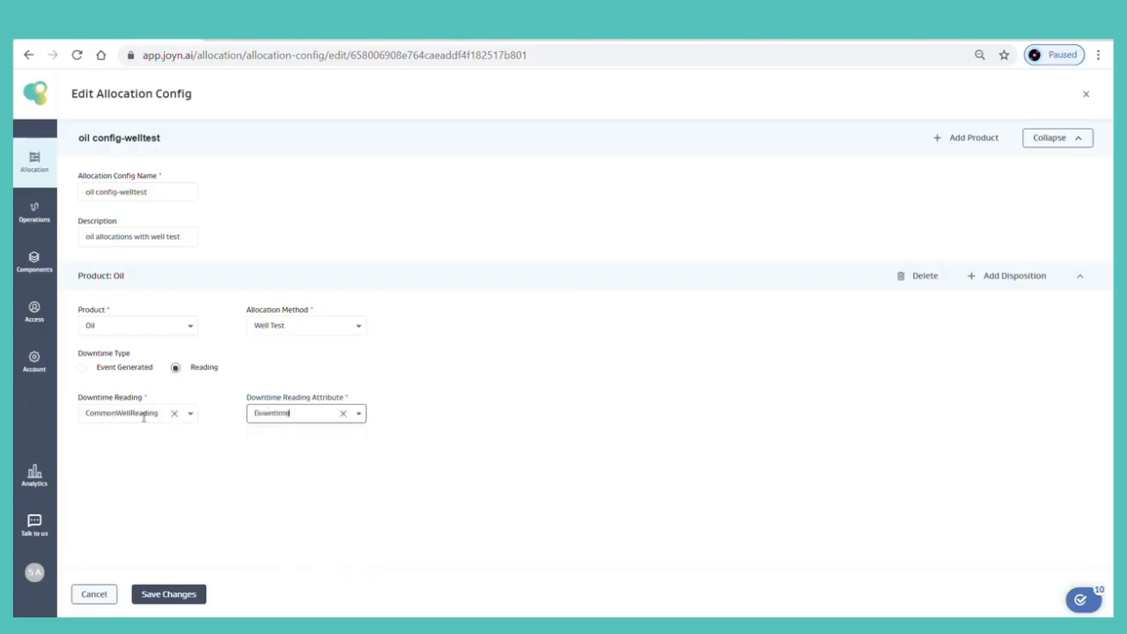
- Add a disposition to the Oil product and set it to Production
{"action": "left_click", "coordinate": [1019, 278]}
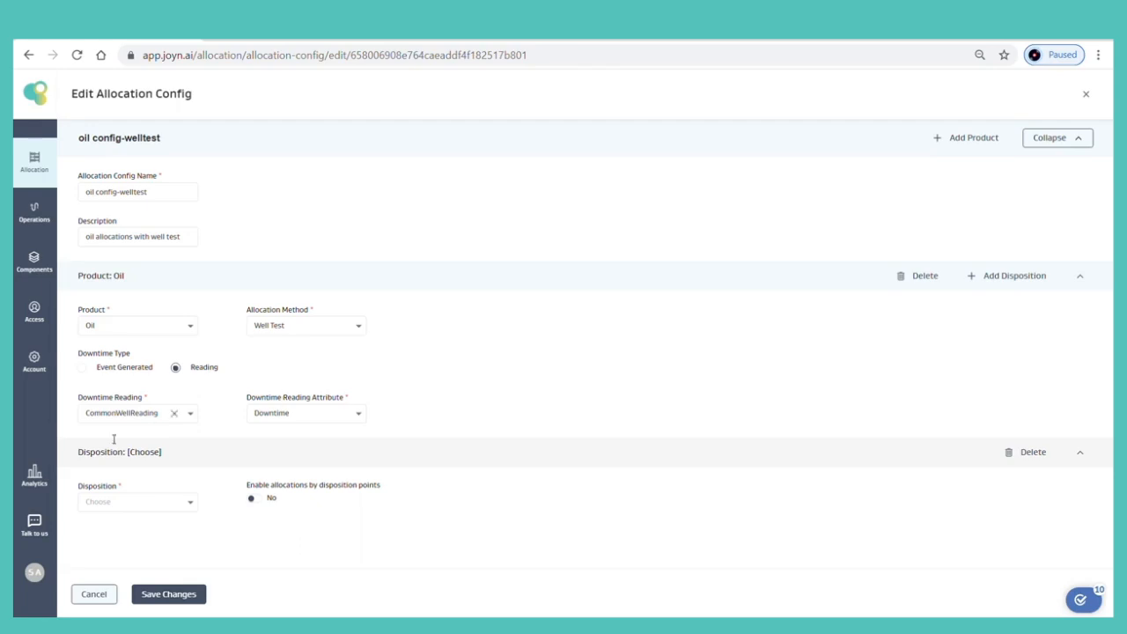
{"action": "left_click", "coordinate": [195, 503]}
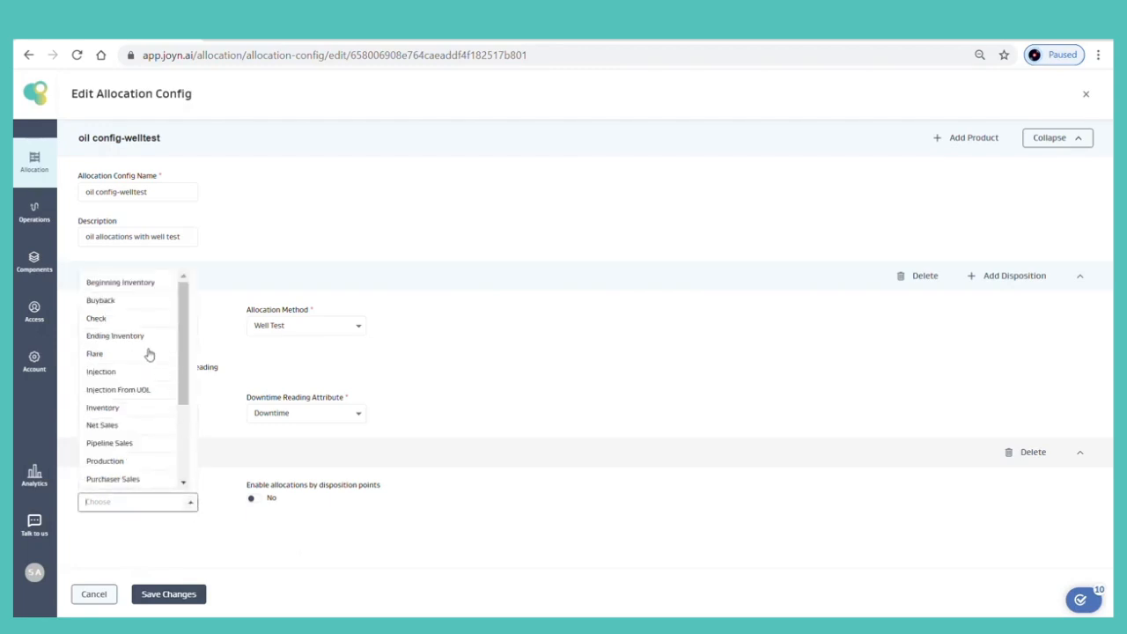
{"action": "left_click", "coordinate": [135, 462]}
{"action": "scroll", "coordinate": [540, 361], "scroll_direction": "down", "scroll_amount": 1}
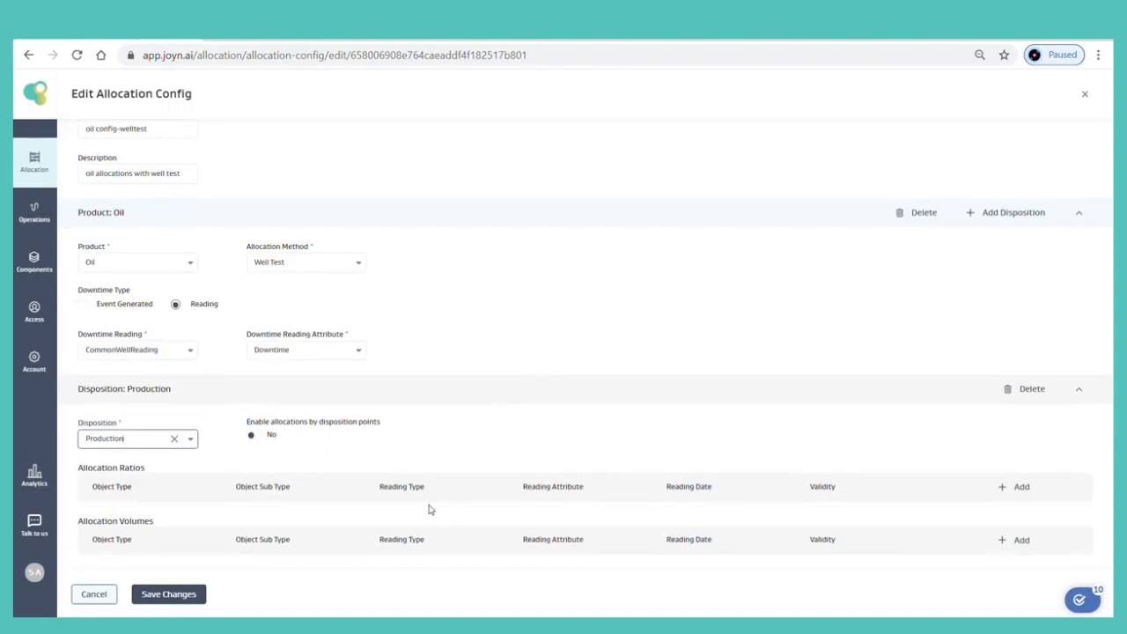
{"action": "left_click_drag", "start_coordinate": [151, 491], "coordinate": [77, 496]}
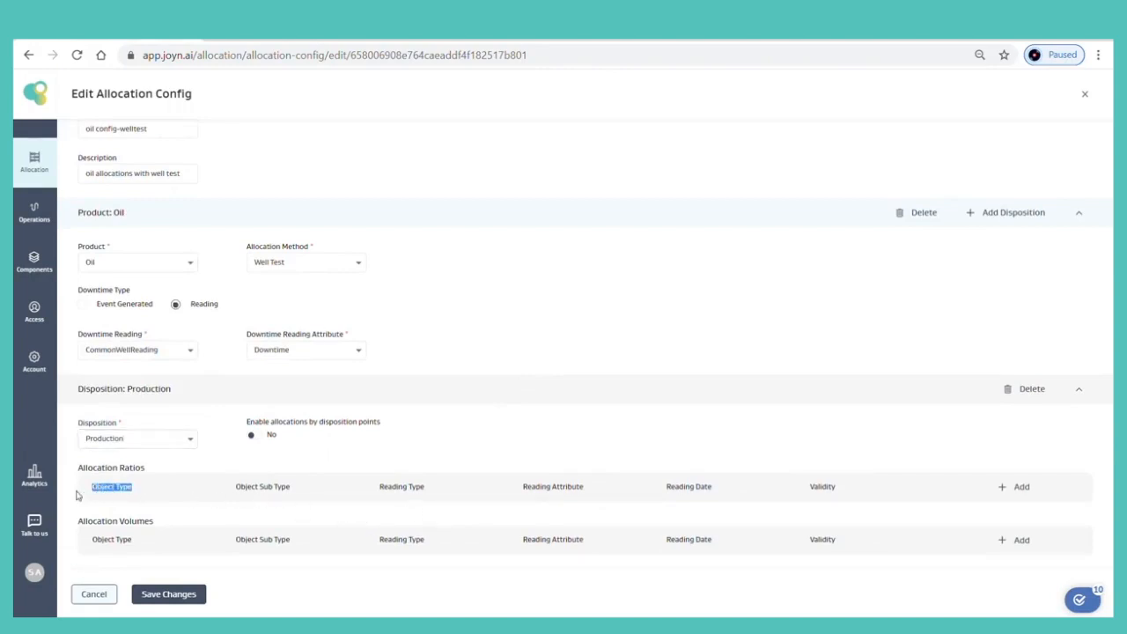
{"action": "triple_click", "coordinate": [255, 490]}
{"action": "triple_click", "coordinate": [403, 490]}
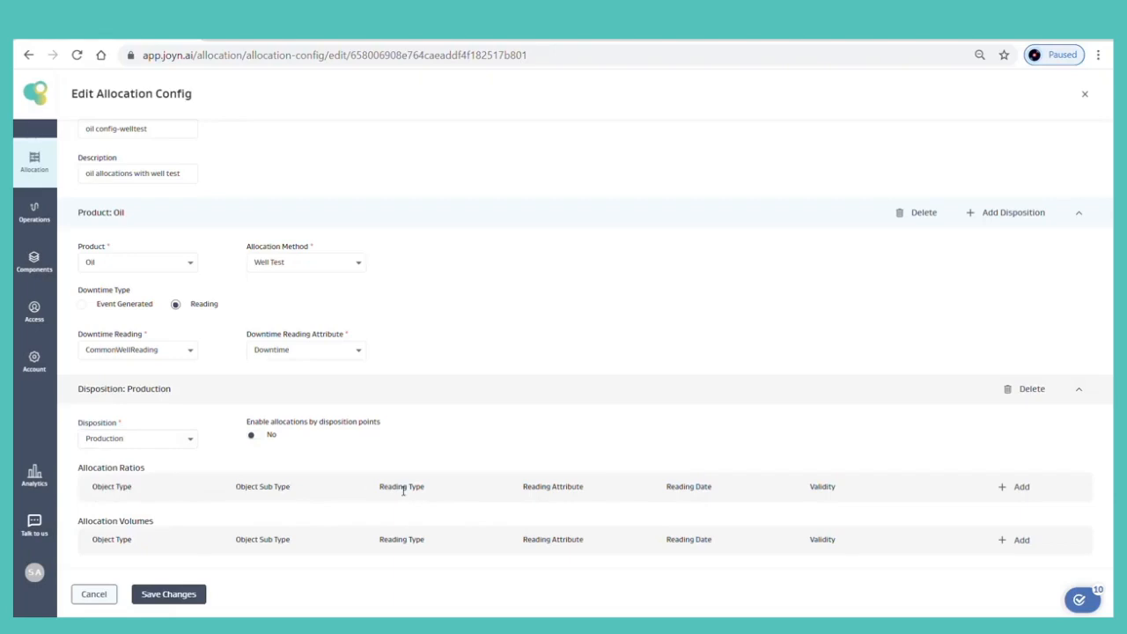
{"action": "double_click", "coordinate": [110, 545]}
{"action": "left_click", "coordinate": [1034, 462]}
- Add an allocation ratio to the Production disposition with object type Well, reading type WellTest and reading attribute 24HourOil
{"action": "left_click", "coordinate": [1023, 490]}
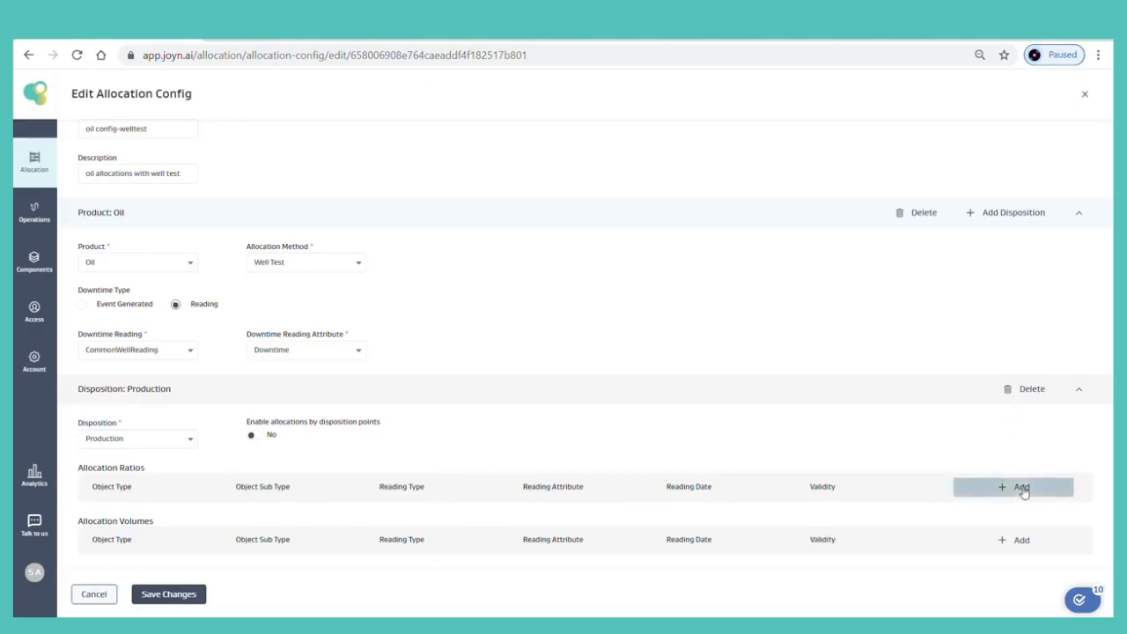
{"action": "scroll", "coordinate": [528, 467], "scroll_direction": "down", "scroll_amount": 1}
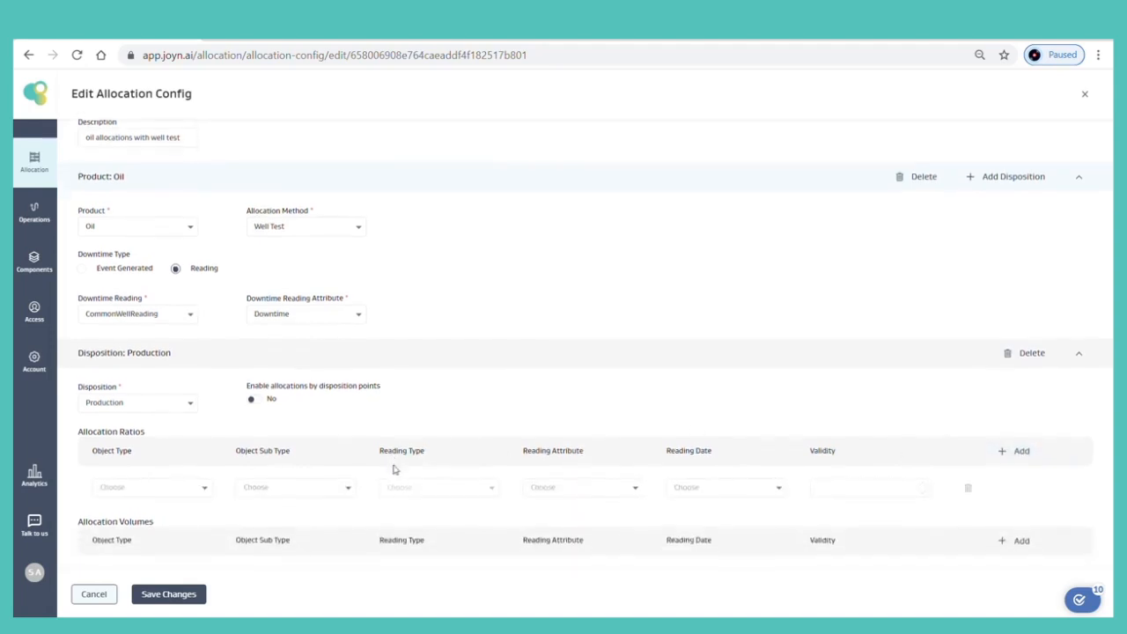
{"action": "left_click", "coordinate": [208, 489]}
{"action": "left_click", "coordinate": [110, 513]}
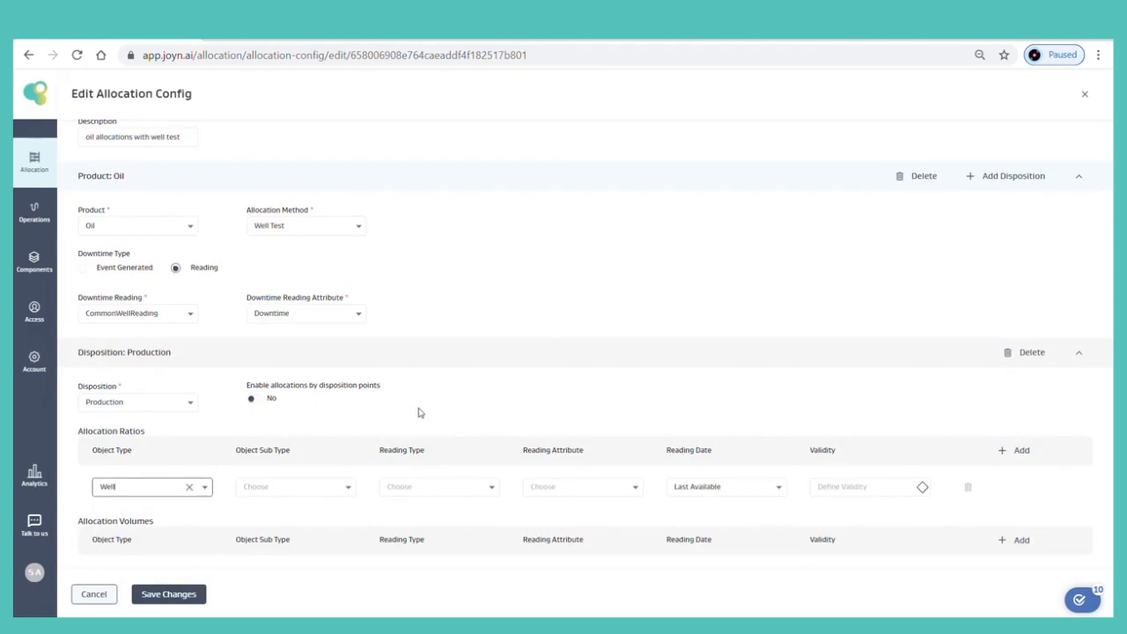
{"action": "left_click", "coordinate": [493, 490]}
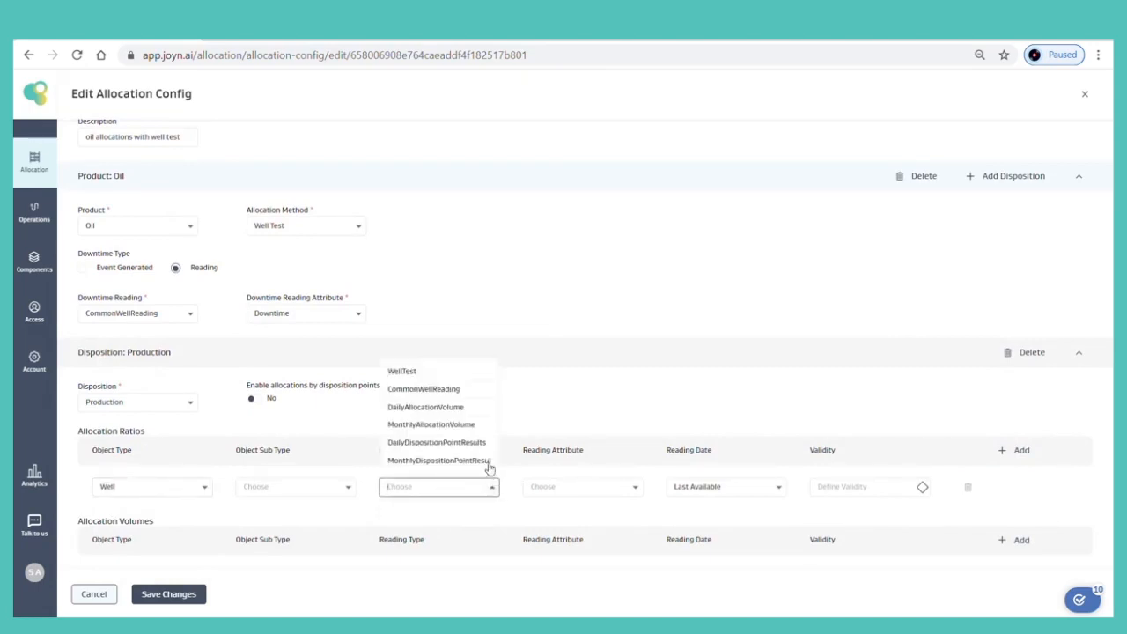
{"action": "left_click", "coordinate": [437, 373]}
{"action": "left_click", "coordinate": [640, 489]}
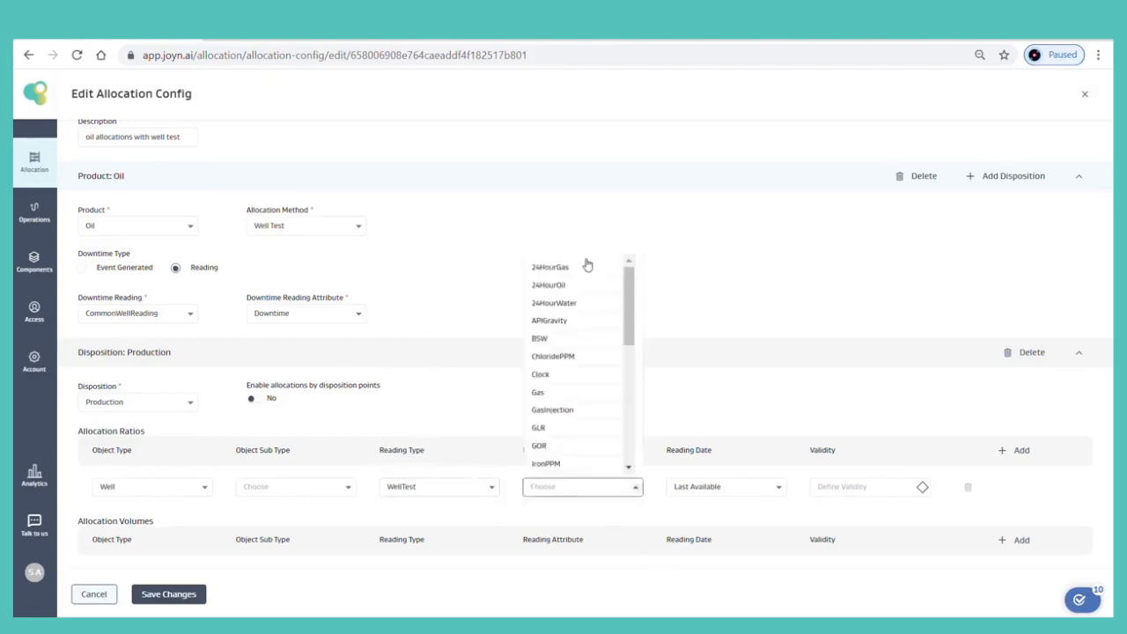
{"action": "left_click", "coordinate": [569, 285]}
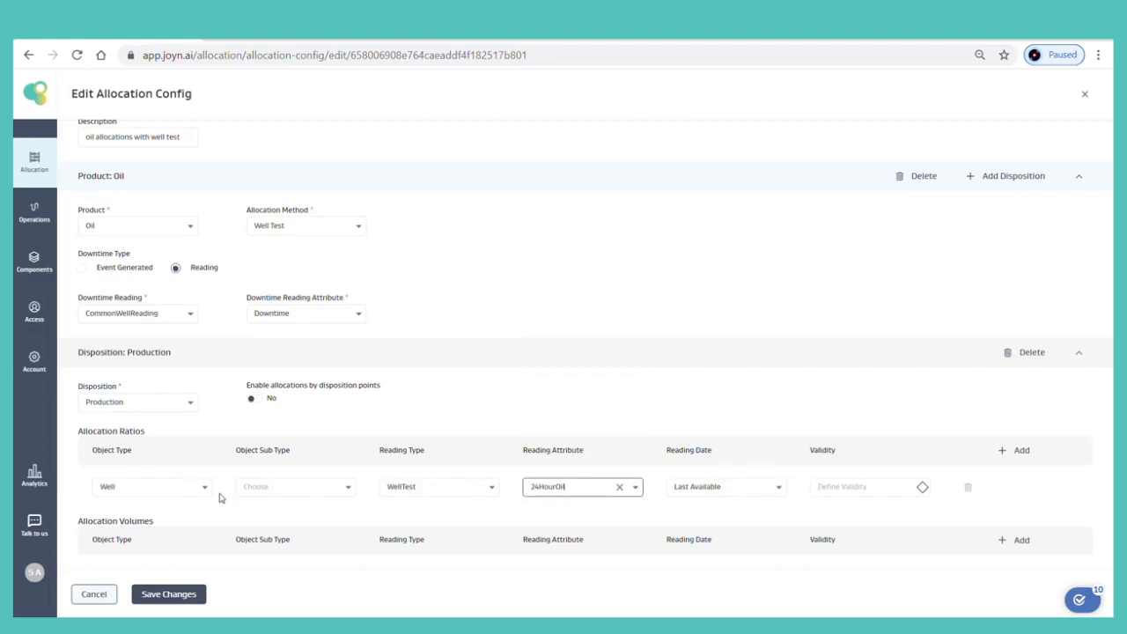
- Examine the reading date choices and the validity condition settings of the Well allocation ratio without changing them
{"action": "left_click", "coordinate": [685, 487]}
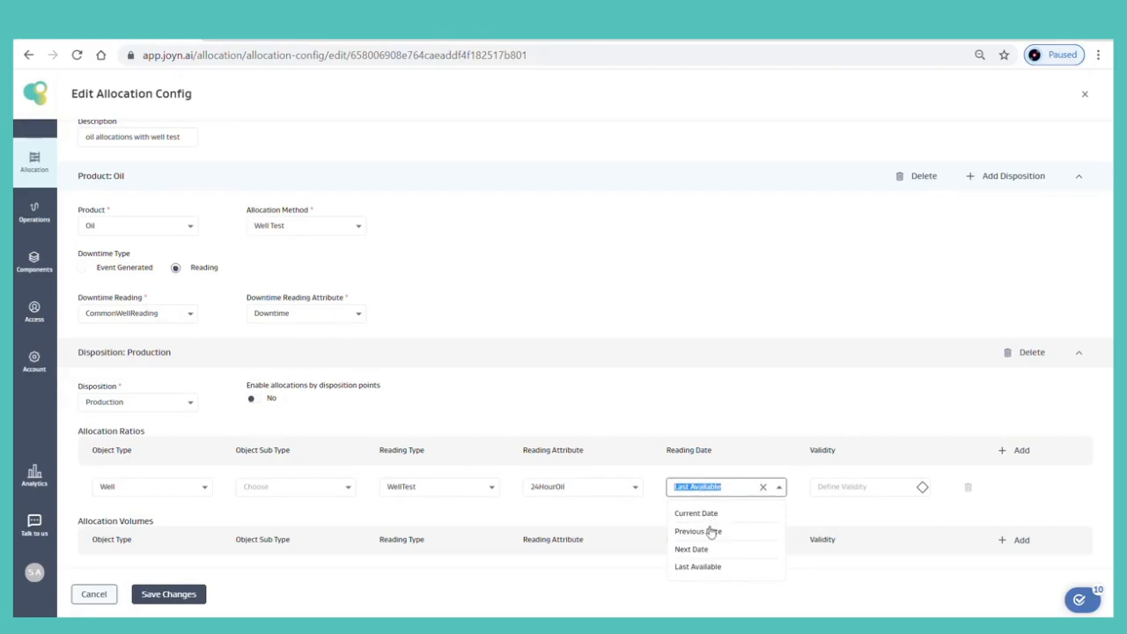
{"action": "left_click", "coordinate": [715, 487]}
{"action": "left_click", "coordinate": [701, 489]}
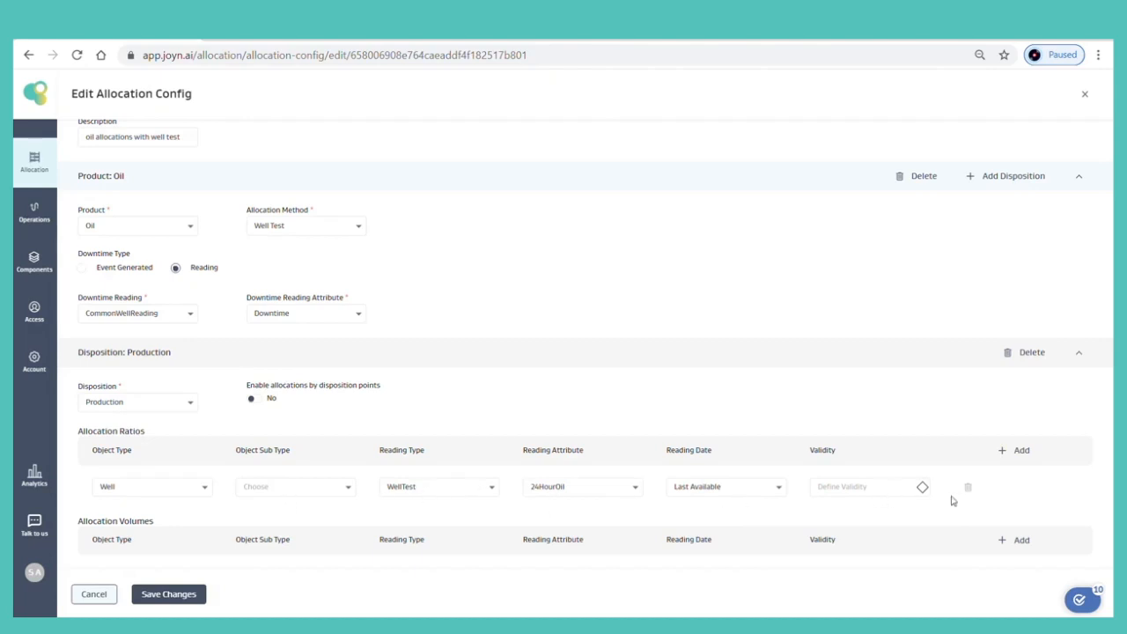
{"action": "left_click", "coordinate": [923, 488]}
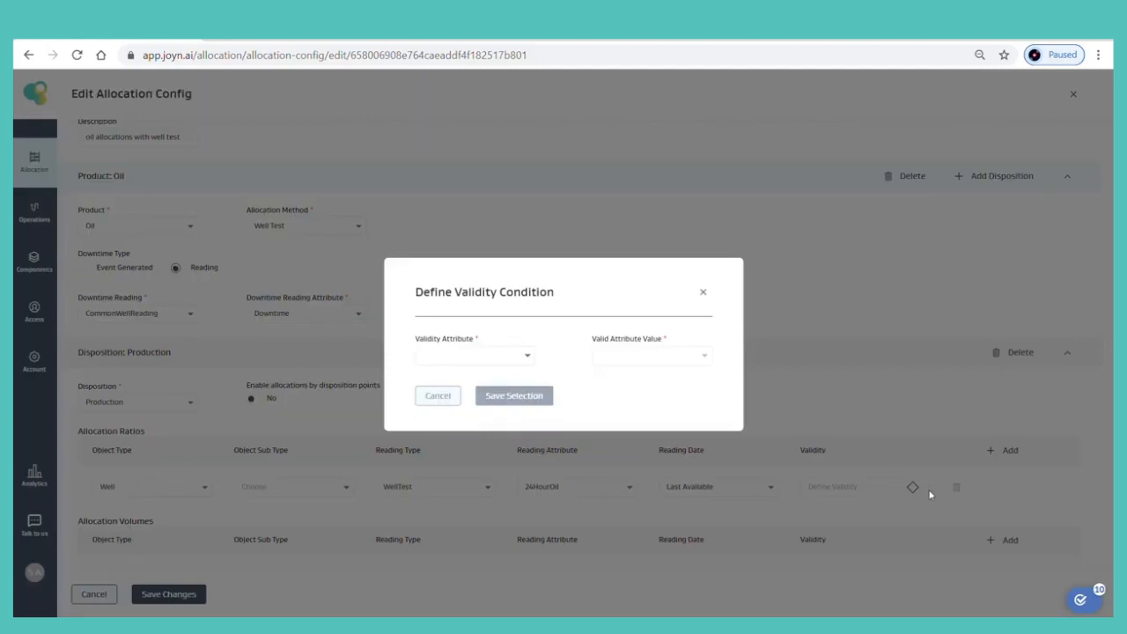
{"action": "left_click", "coordinate": [534, 360]}
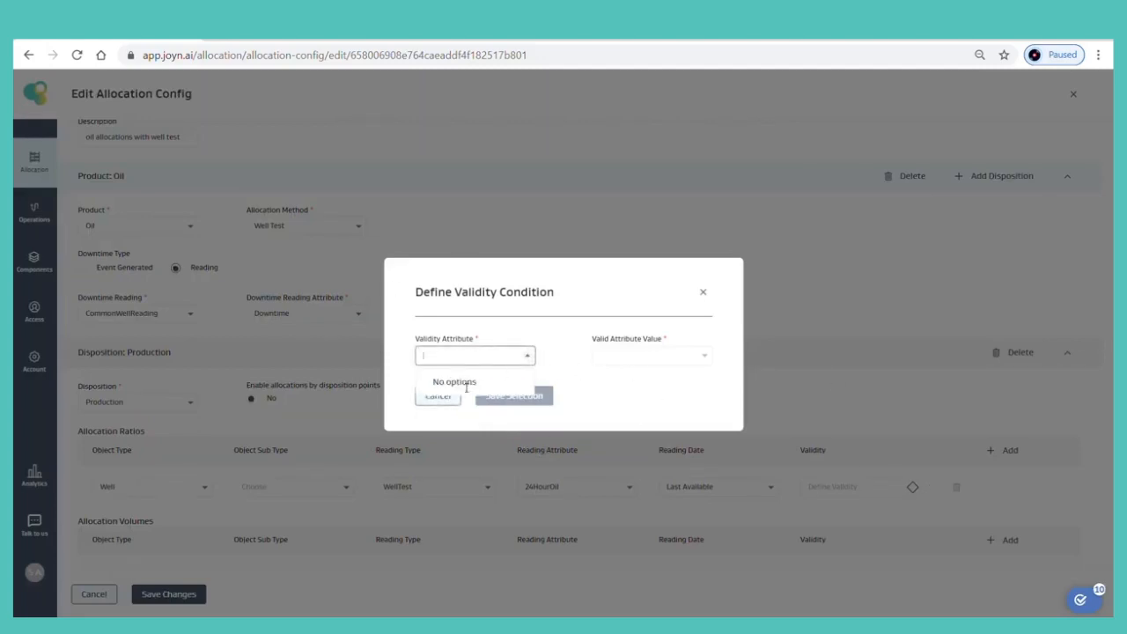
{"action": "left_click", "coordinate": [582, 371]}
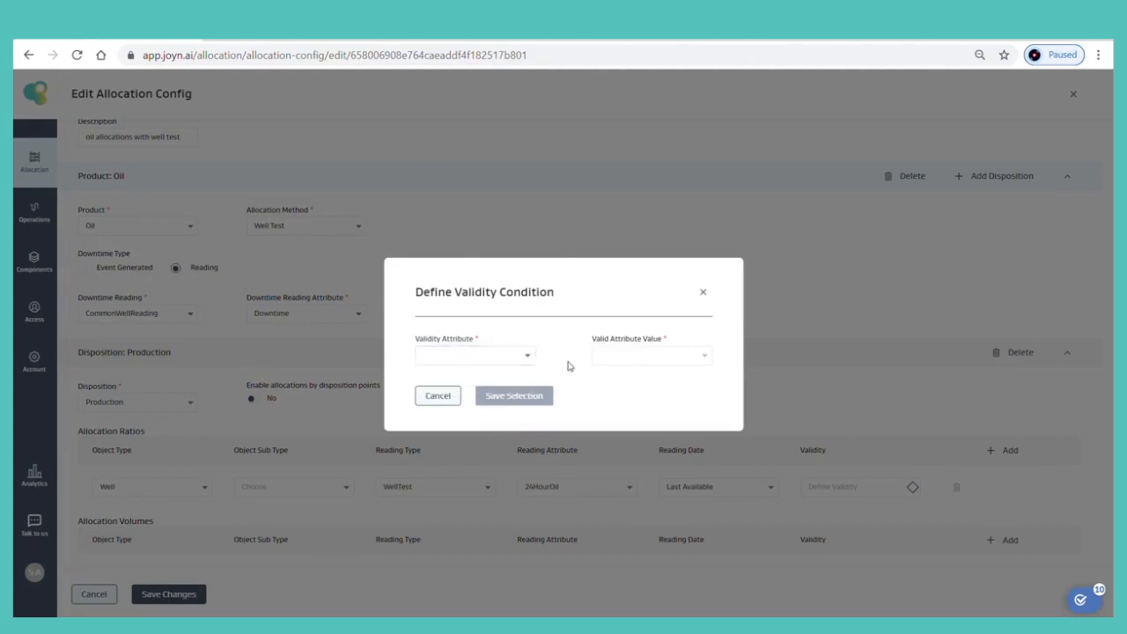
{"action": "left_click", "coordinate": [611, 379]}
{"action": "left_click", "coordinate": [449, 397]}
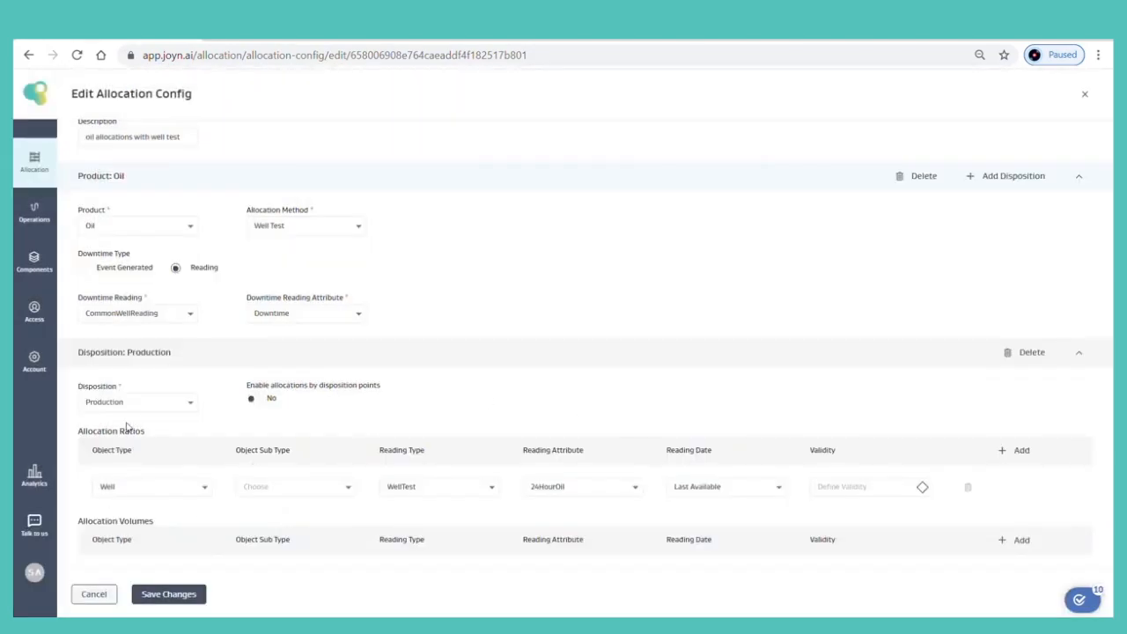
- Add an allocation volume to the Production disposition with object type Meter, reading type LACTMeterReading and reading attribute GrossVolume
{"action": "left_click", "coordinate": [1010, 540]}
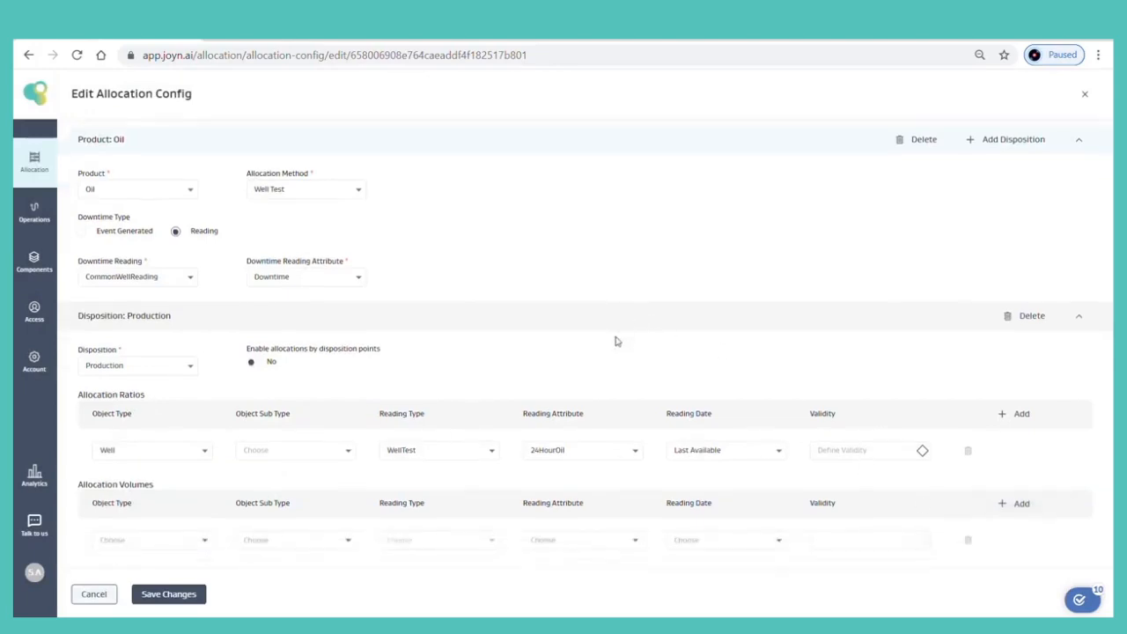
{"action": "left_click", "coordinate": [212, 545]}
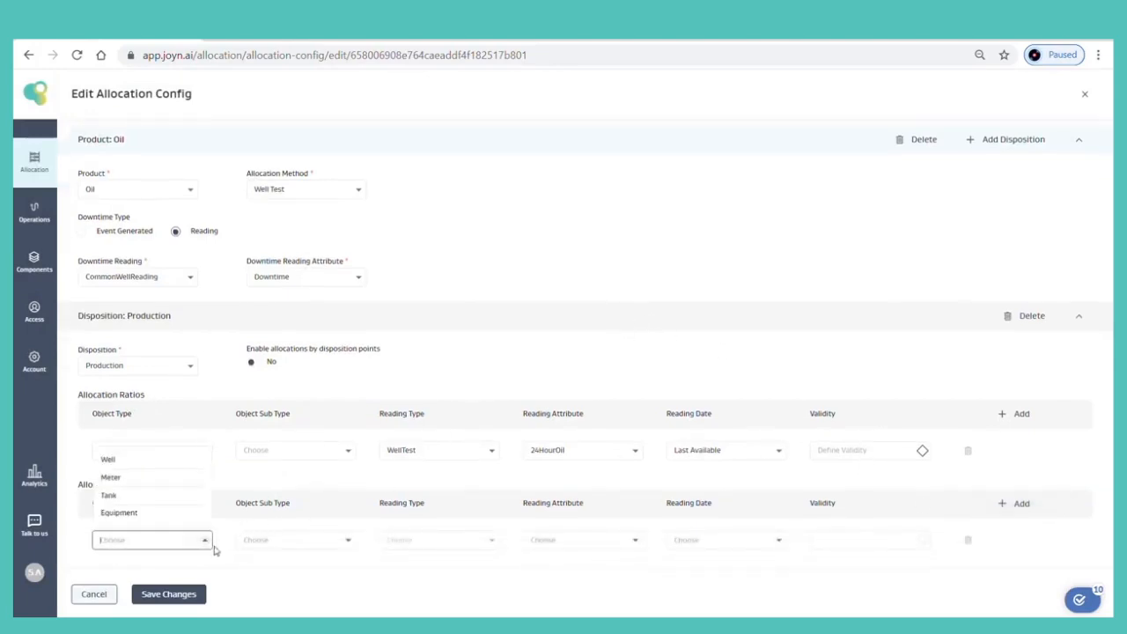
{"action": "left_click", "coordinate": [137, 480]}
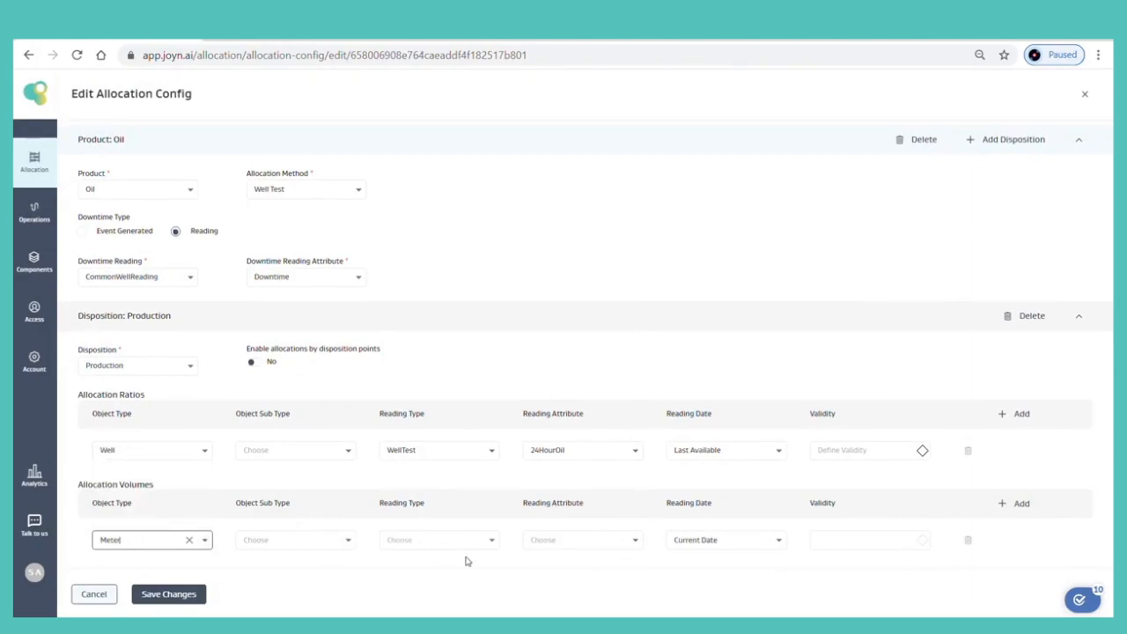
{"action": "left_click", "coordinate": [493, 542]}
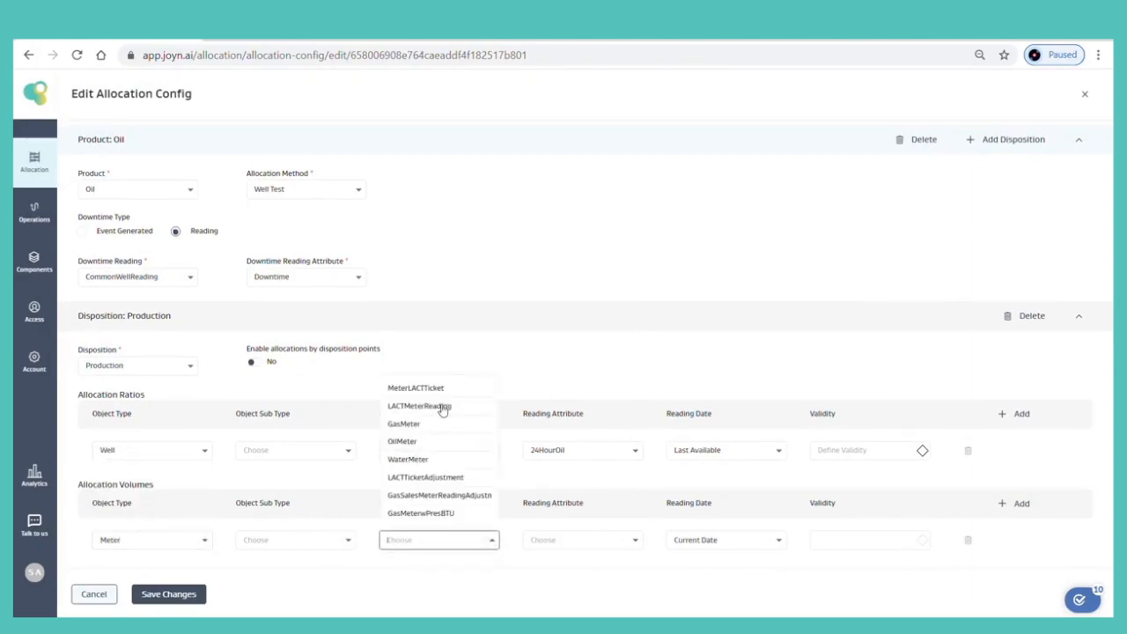
{"action": "left_click", "coordinate": [440, 407]}
{"action": "left_click", "coordinate": [639, 539]}
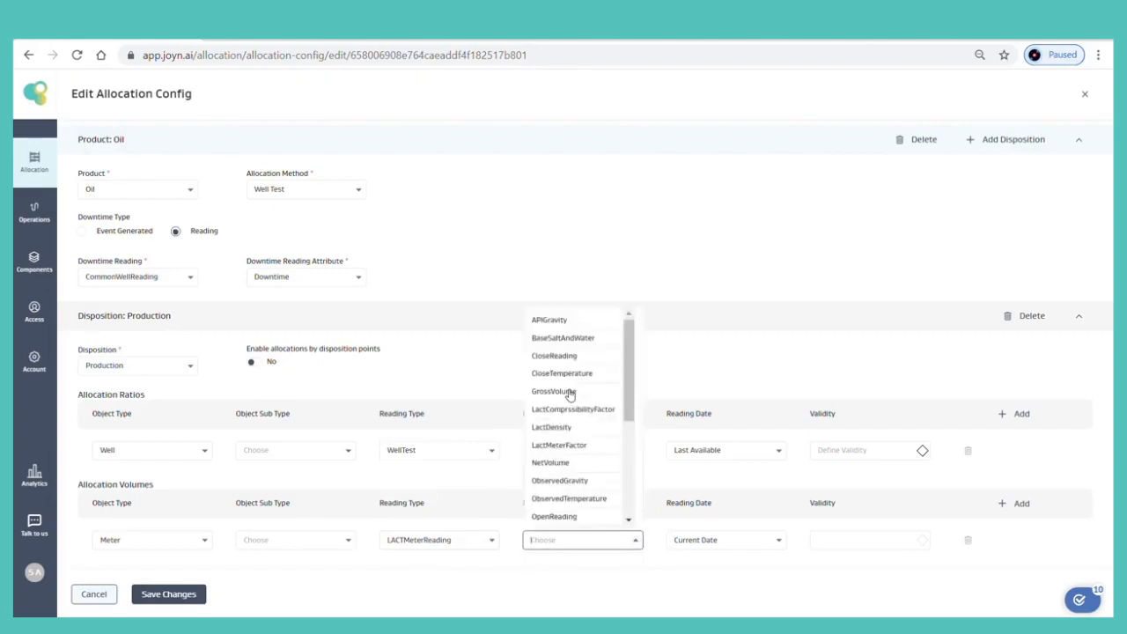
{"action": "left_click", "coordinate": [570, 394]}
- Add a second allocation volume with object type Tank, reading type DualPhaseOilWaterTankReading and reading attribute OilProduction
{"action": "left_click", "coordinate": [1012, 503]}
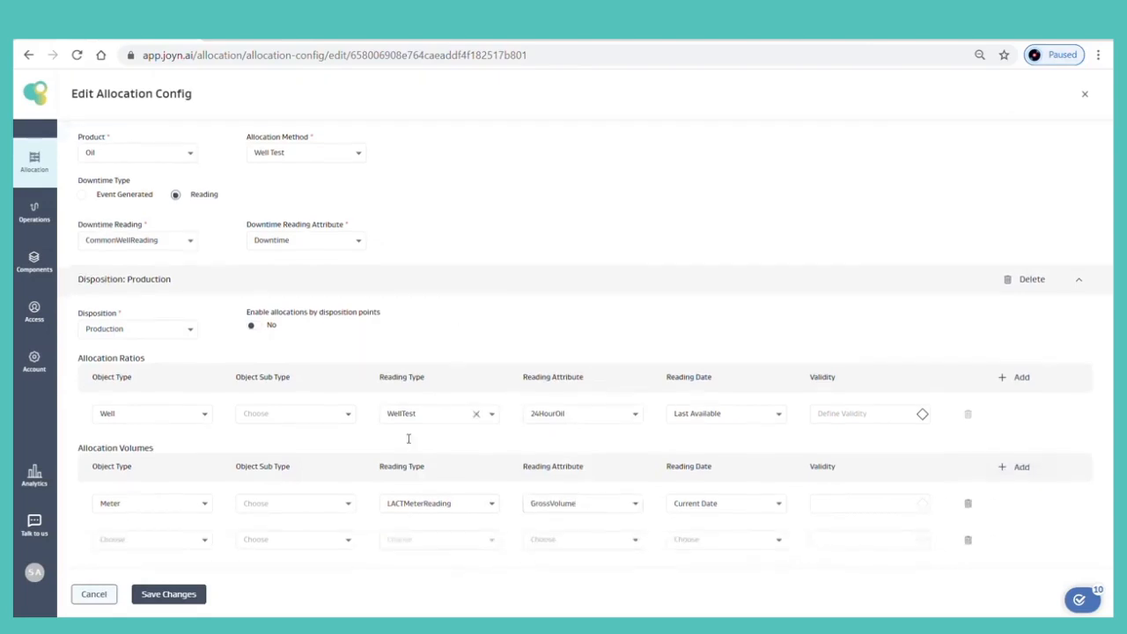
{"action": "left_click", "coordinate": [209, 544]}
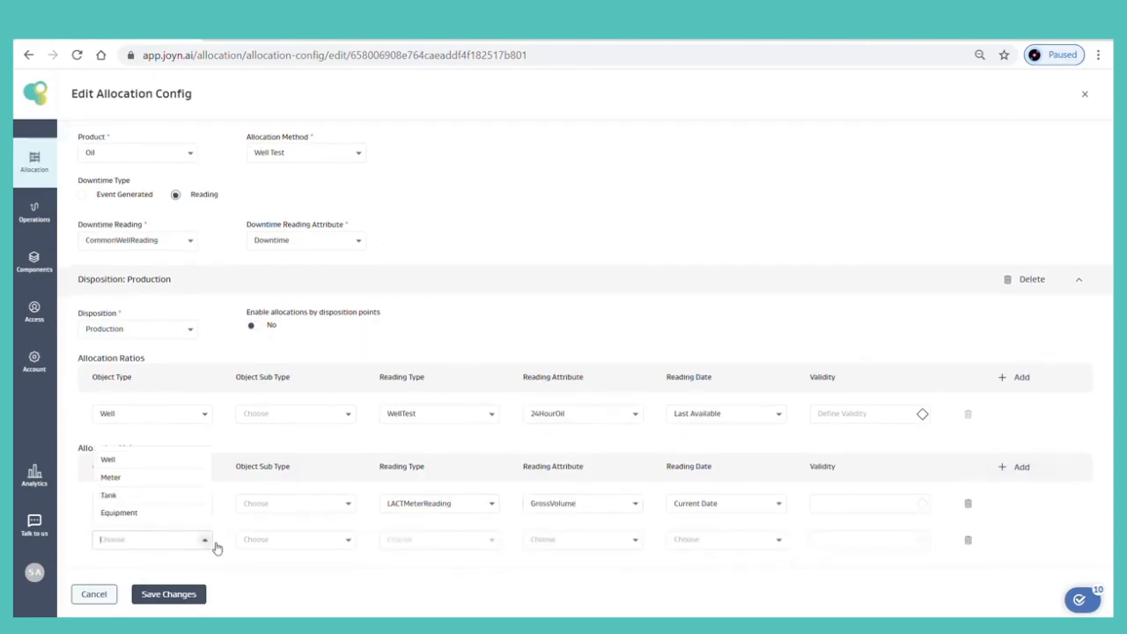
{"action": "left_click", "coordinate": [159, 496]}
{"action": "left_click", "coordinate": [492, 540]}
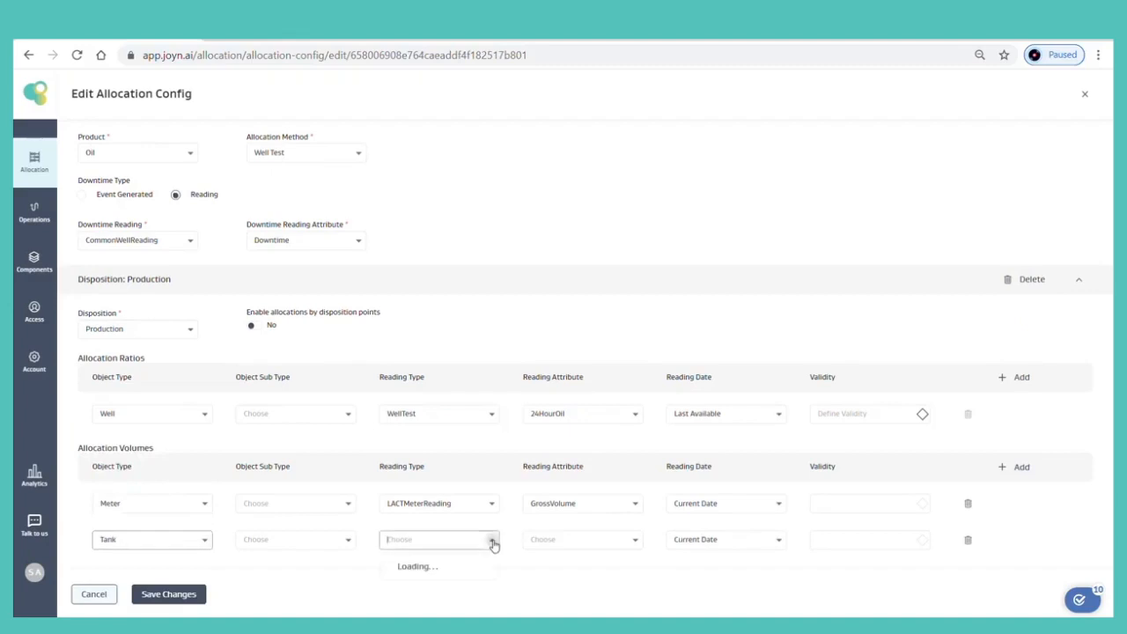
{"action": "left_click", "coordinate": [422, 463]}
{"action": "left_click", "coordinate": [635, 540]}
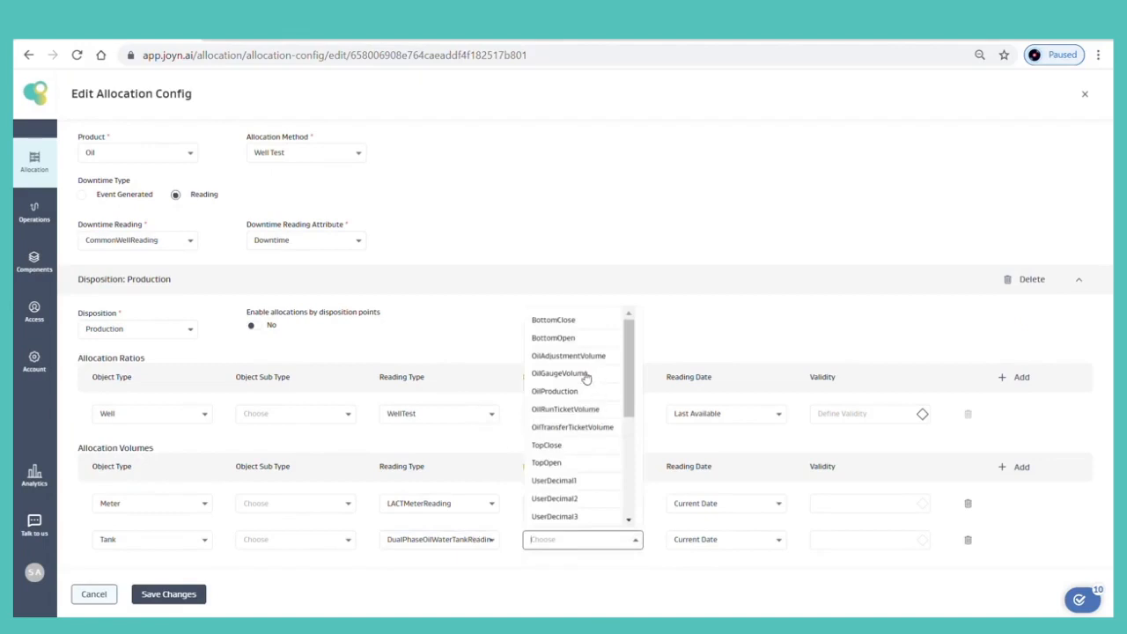
{"action": "left_click", "coordinate": [584, 391]}
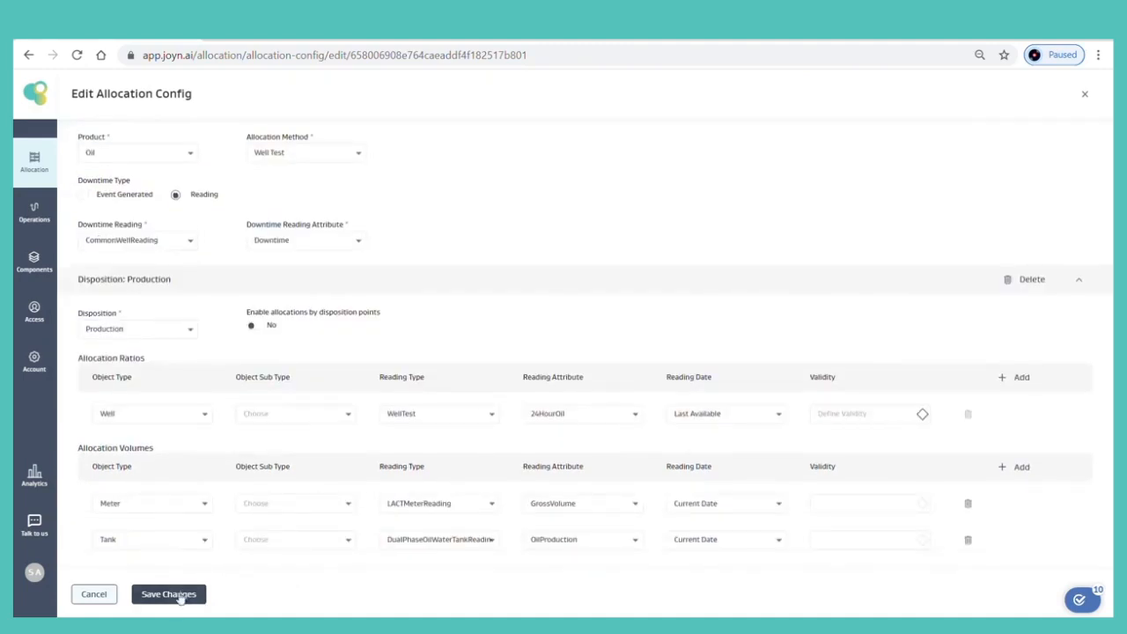
- Save the allocation config changes, then review the saved ratio and volume settings and close the config
{"action": "left_click", "coordinate": [178, 596]}
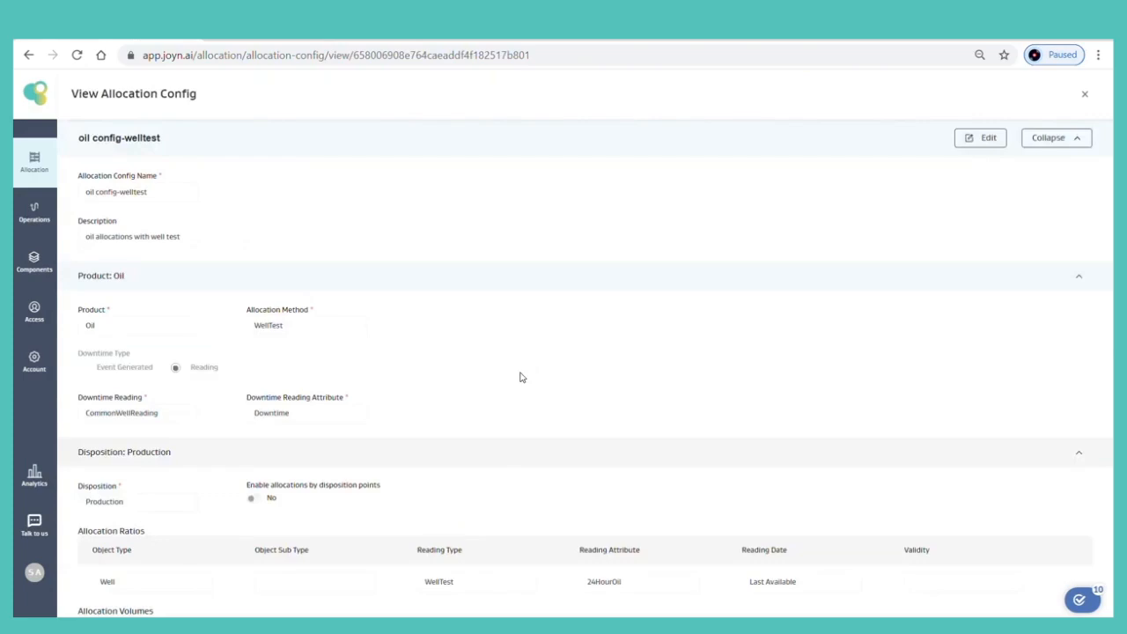
{"action": "scroll", "coordinate": [520, 377], "scroll_direction": "down", "scroll_amount": 3}
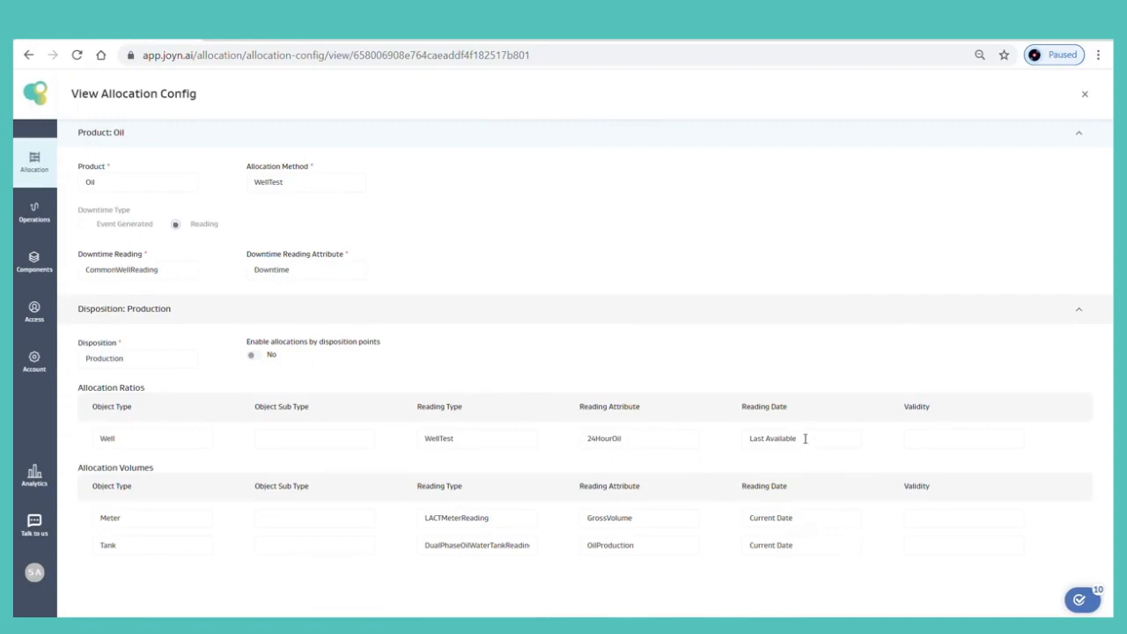
{"action": "left_click_drag", "start_coordinate": [790, 438], "coordinate": [651, 440]}
{"action": "left_click", "coordinate": [432, 440]}
{"action": "double_click", "coordinate": [441, 440]}
{"action": "left_click", "coordinate": [1084, 94]}
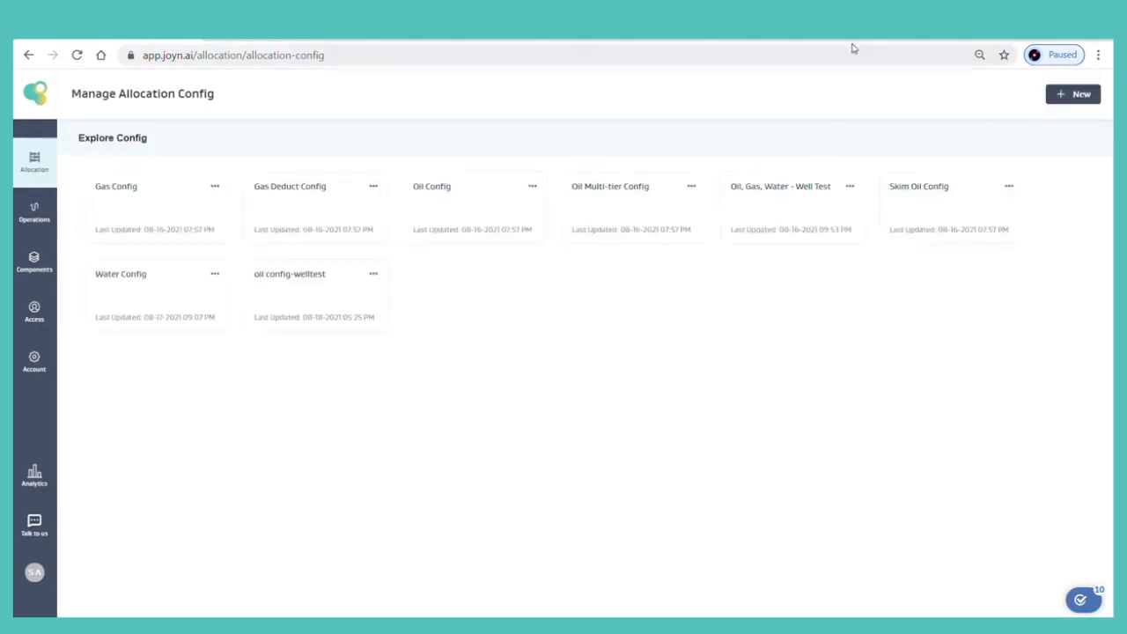